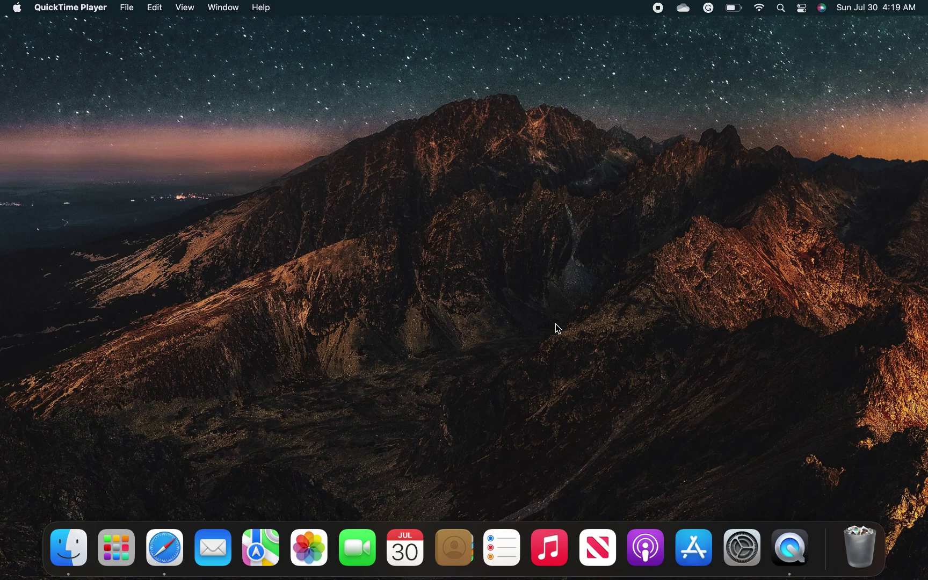
Open shopify.com in Safari and log in to reach the Stores list
{"action": "left_click", "coordinate": [168, 552]}
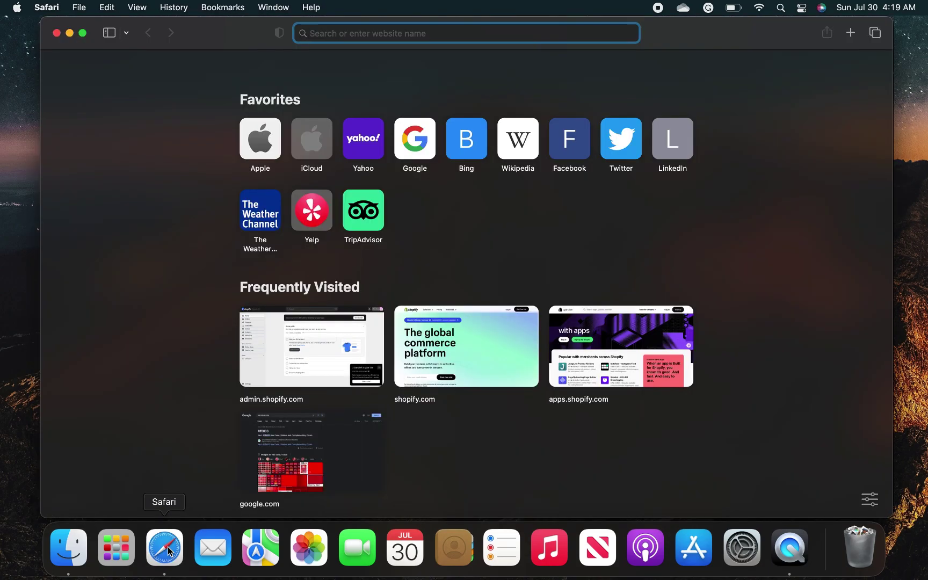
{"action": "left_click", "coordinate": [82, 33]}
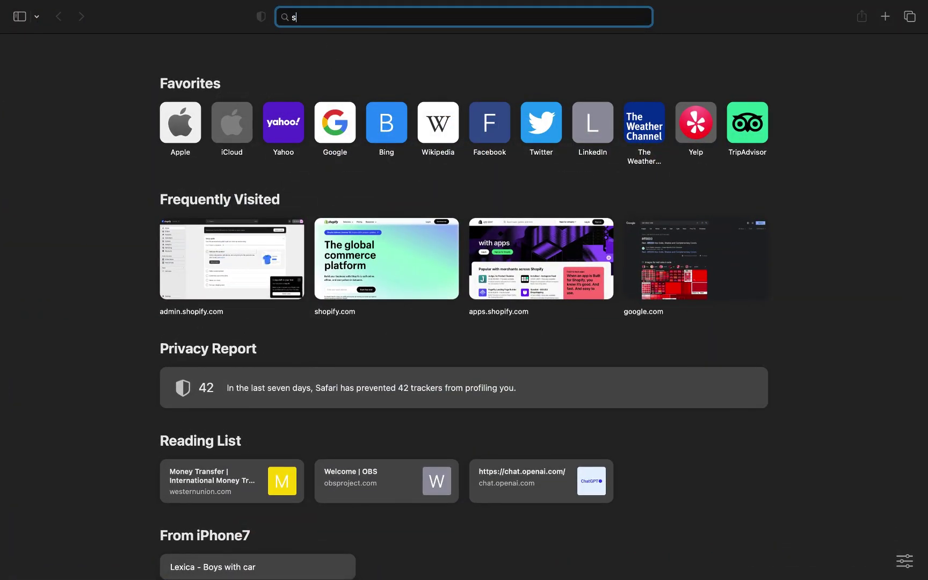
{"action": "type", "text": "shop"}
{"action": "left_click", "coordinate": [340, 58]}
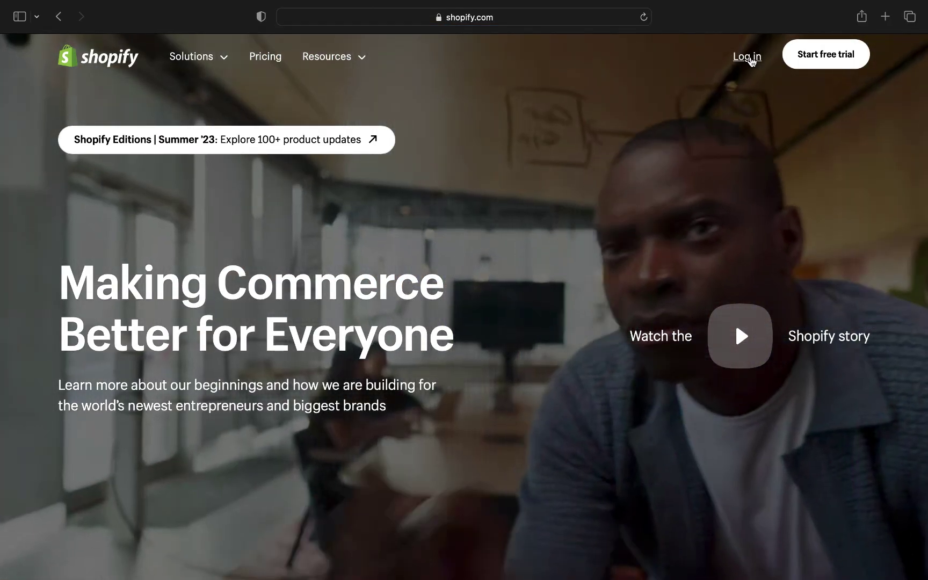
{"action": "left_click", "coordinate": [735, 64]}
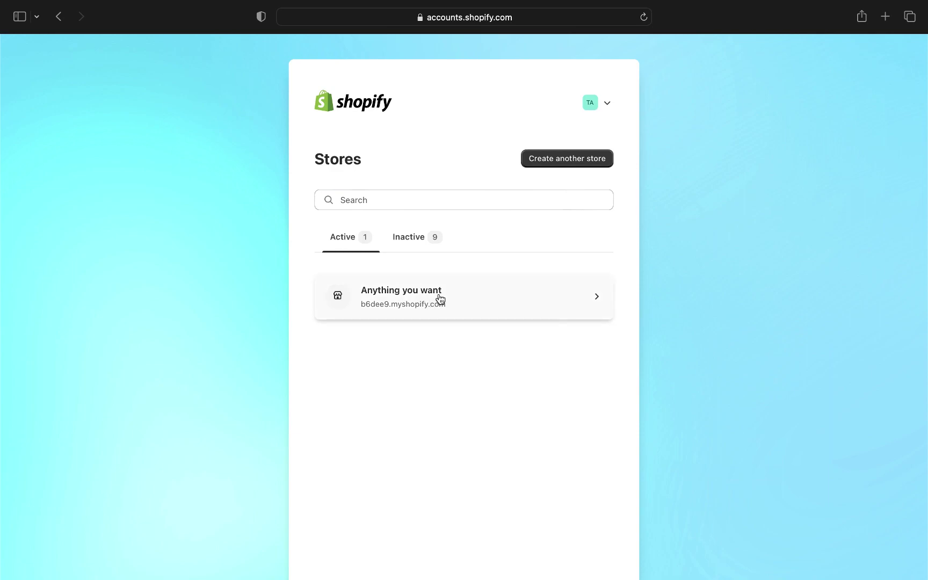
Open the Anything you want store's admin and show its Products list
{"action": "left_click", "coordinate": [440, 296]}
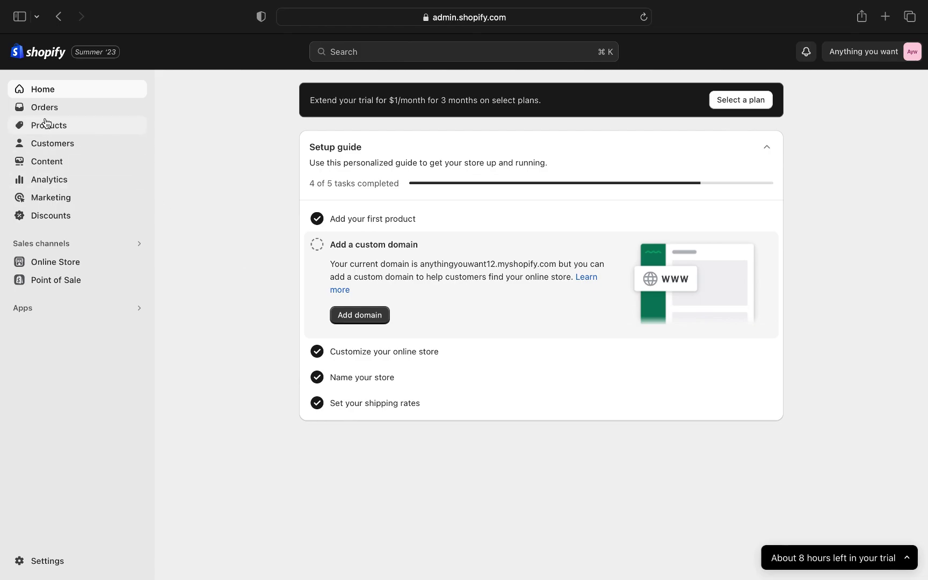
{"action": "left_click", "coordinate": [64, 134]}
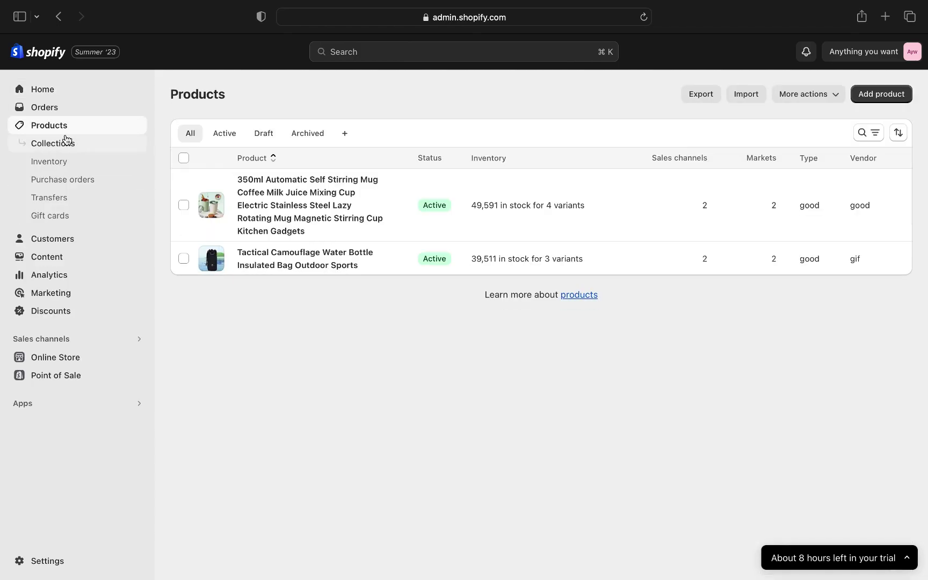
Open the 350ml Automatic Self Stirring Mug product to view its four 800.00 variants
{"action": "left_click", "coordinate": [437, 239]}
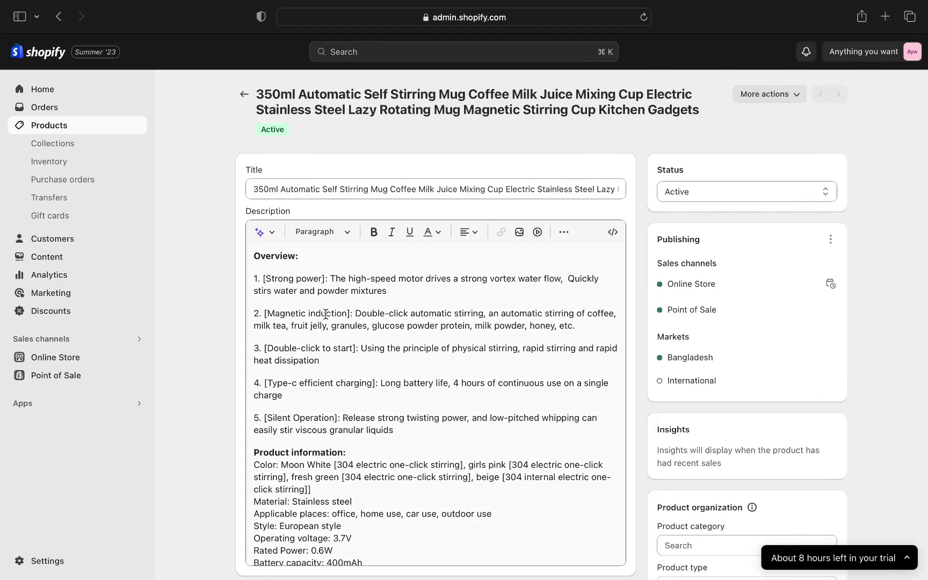
{"action": "scroll", "coordinate": [348, 182], "scroll_direction": "down", "scroll_amount": 5}
{"action": "scroll", "coordinate": [348, 182], "scroll_direction": "down", "scroll_amount": 5}
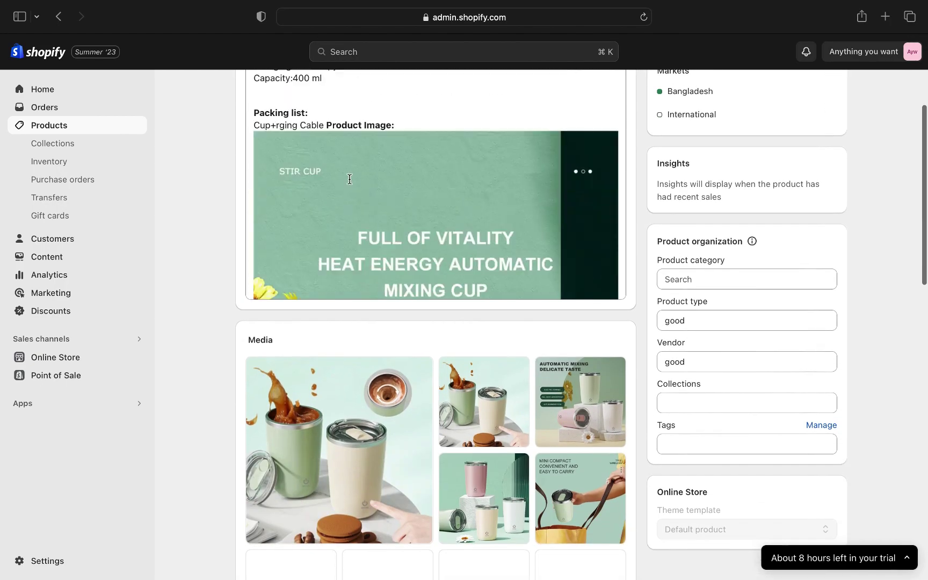
{"action": "scroll", "coordinate": [349, 182], "scroll_direction": "down", "scroll_amount": 3}
{"action": "scroll", "coordinate": [435, 217], "scroll_direction": "down", "scroll_amount": 1}
{"action": "scroll", "coordinate": [625, 343], "scroll_direction": "down", "scroll_amount": 10}
{"action": "scroll", "coordinate": [626, 344], "scroll_direction": "down", "scroll_amount": 5}
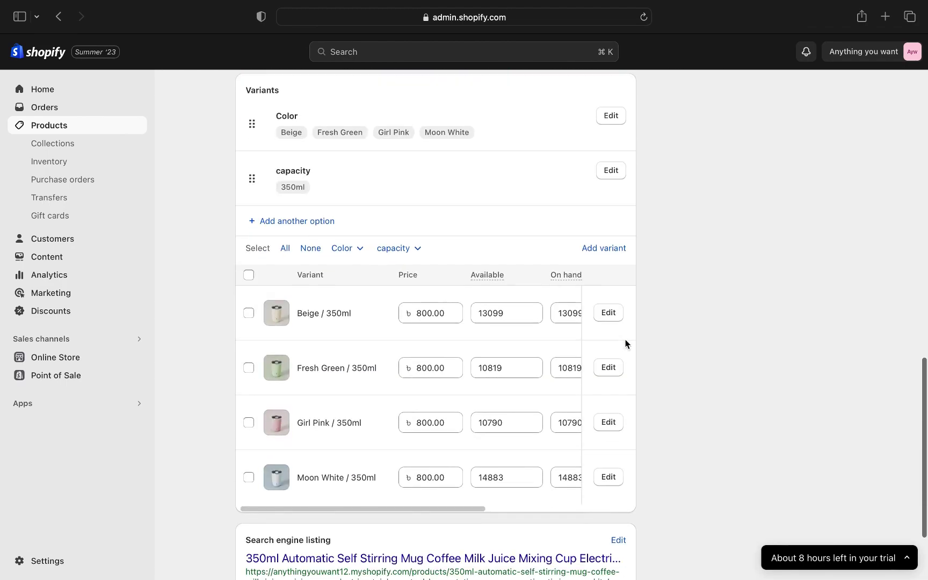
{"action": "scroll", "coordinate": [625, 345], "scroll_direction": "down", "scroll_amount": 1}
{"action": "scroll", "coordinate": [321, 186], "scroll_direction": "up", "scroll_amount": 2}
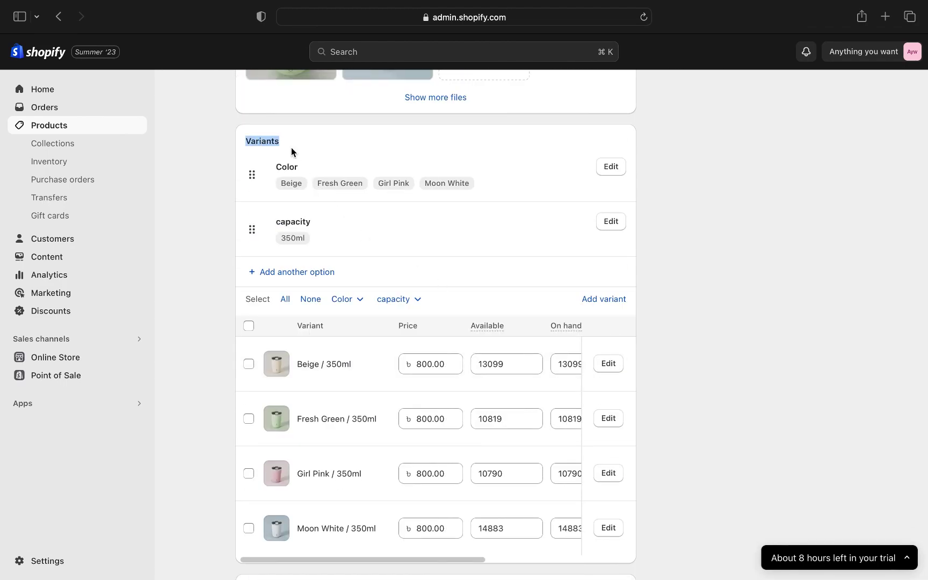
{"action": "scroll", "coordinate": [424, 195], "scroll_direction": "down", "scroll_amount": 2}
{"action": "left_click_drag", "start_coordinate": [295, 262], "coordinate": [312, 356]}
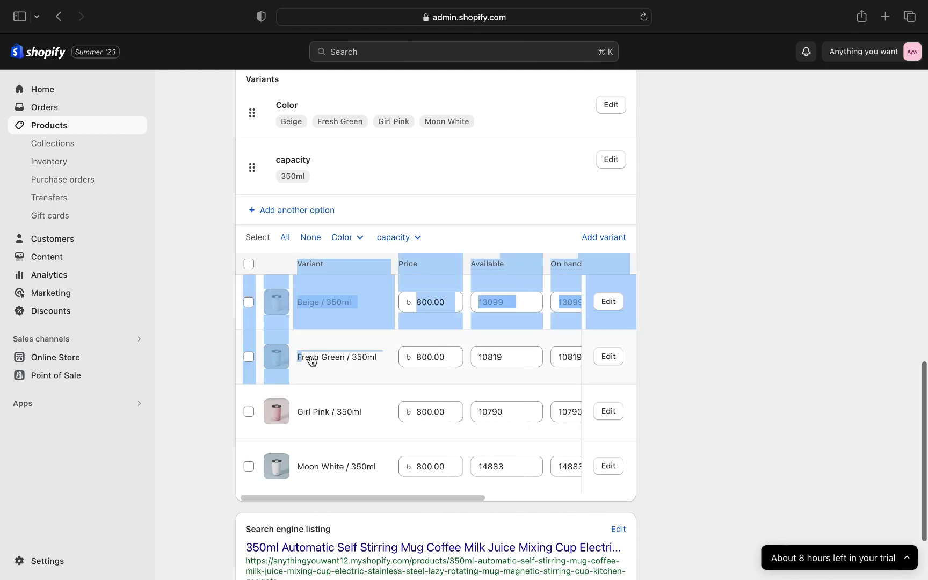
{"action": "left_click", "coordinate": [195, 355]}
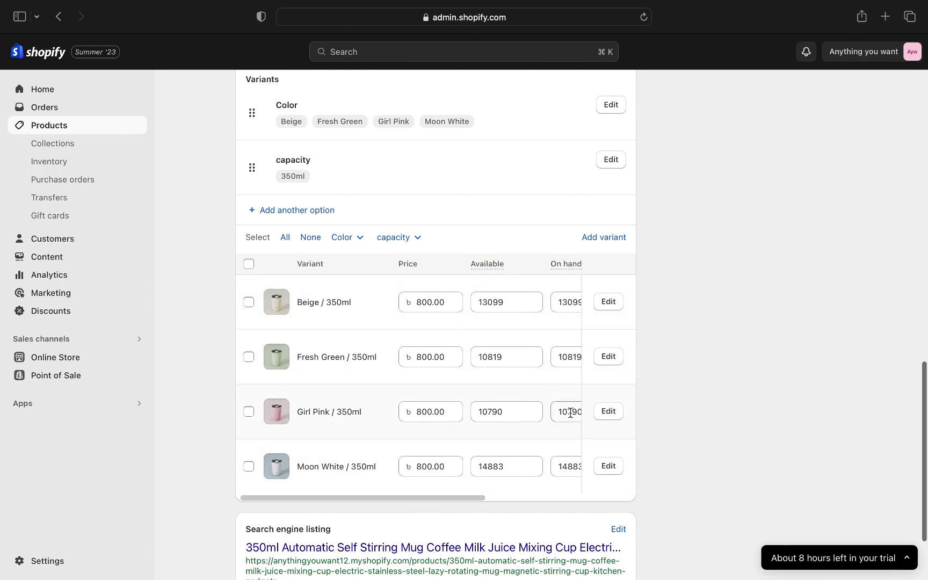
Lower the Beige / 350ml variant's price from 800.00 to 700.00 and save it
{"action": "left_click", "coordinate": [610, 302]}
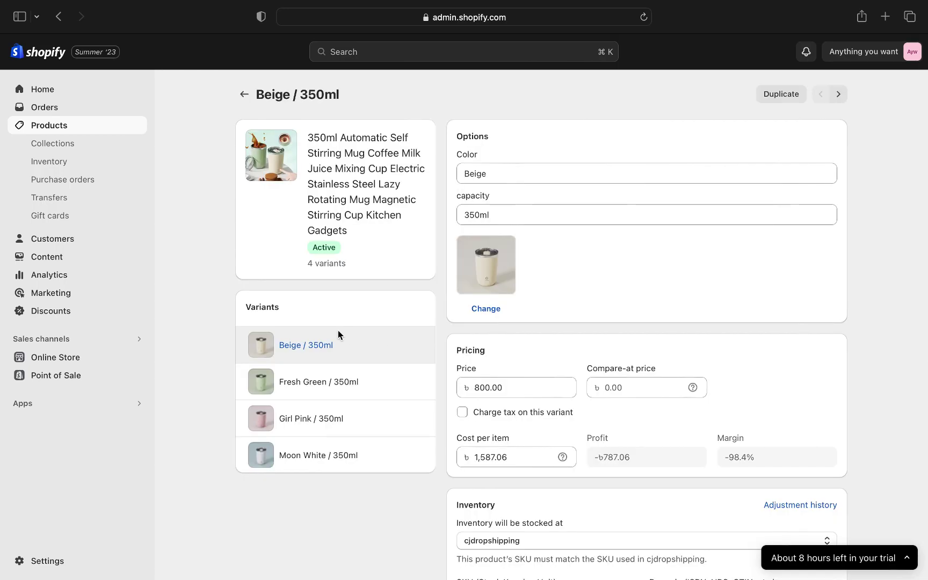
{"action": "left_click", "coordinate": [532, 389]}
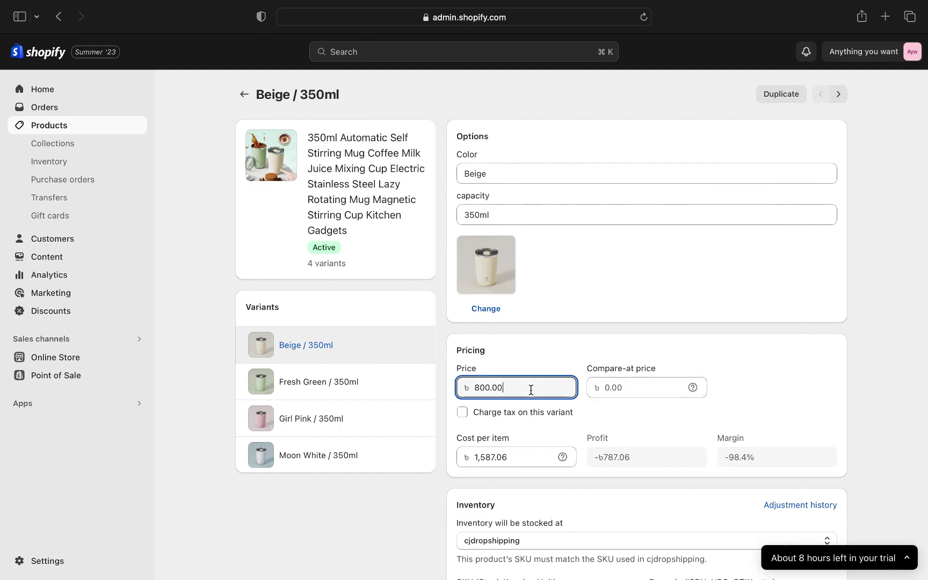
{"action": "left_click", "coordinate": [480, 390]}
{"action": "key", "text": "BackSpace"}
{"action": "type", "text": "7"}
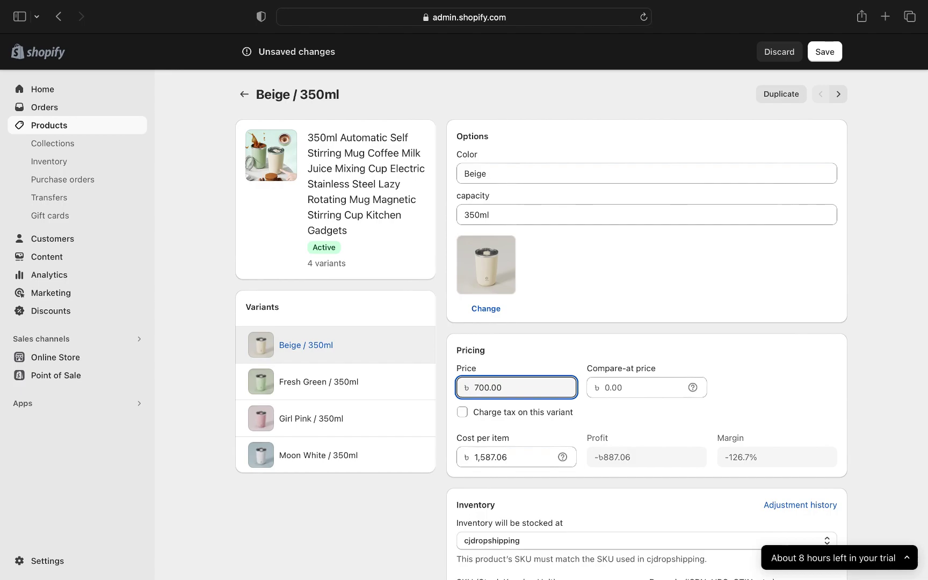
{"action": "left_click", "coordinate": [499, 428]}
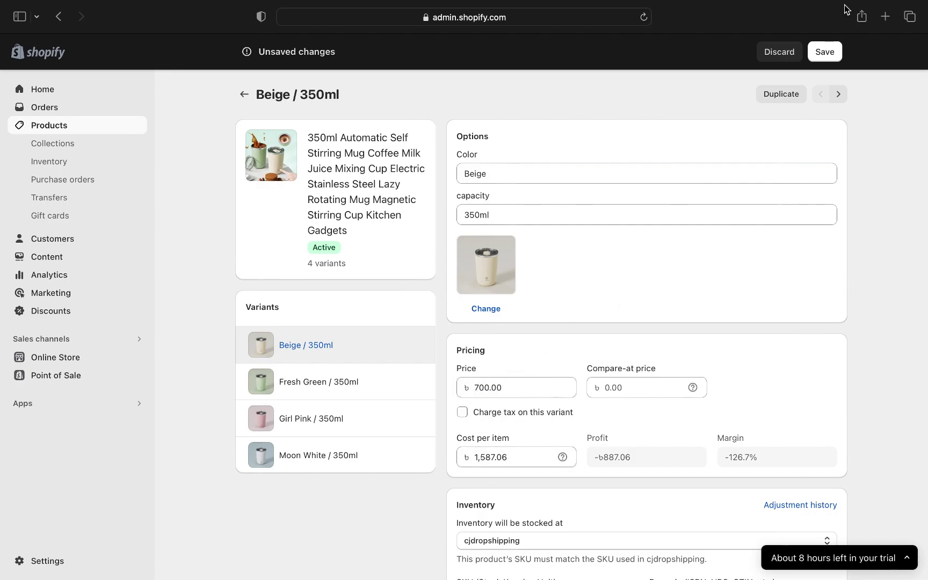
{"action": "left_click", "coordinate": [827, 54]}
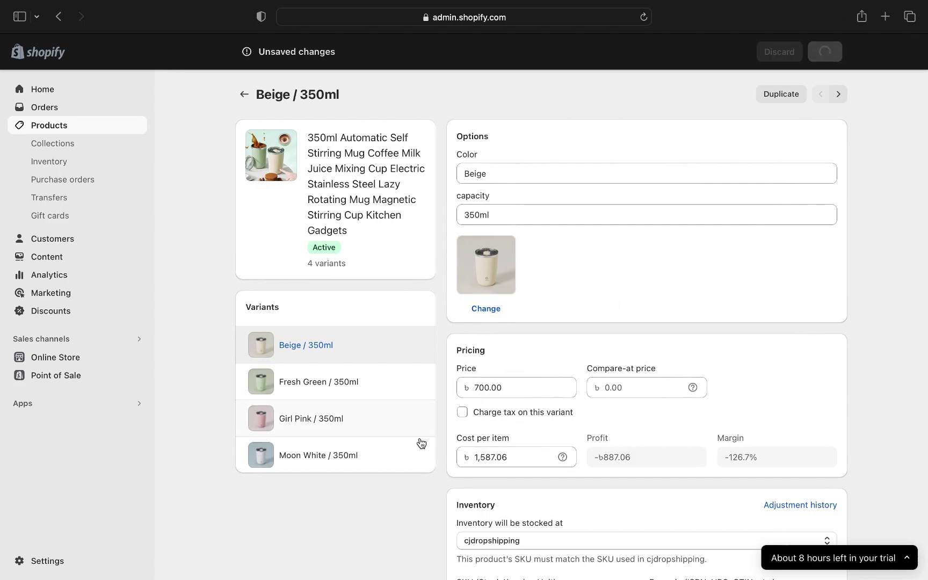
{"action": "left_click", "coordinate": [370, 383]}
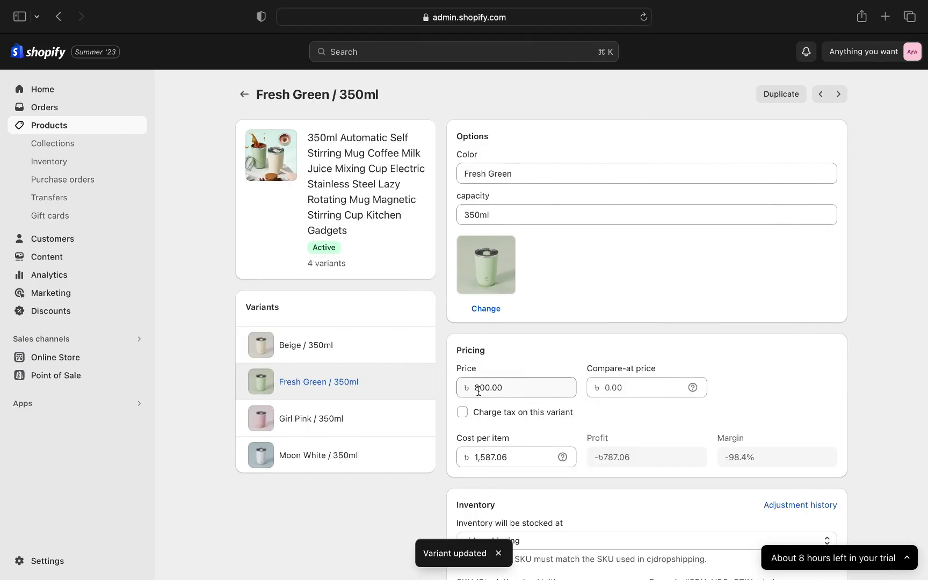
Set the Girl Pink / 350ml variant's price to 900.00 and save it
{"action": "left_click", "coordinate": [478, 391]}
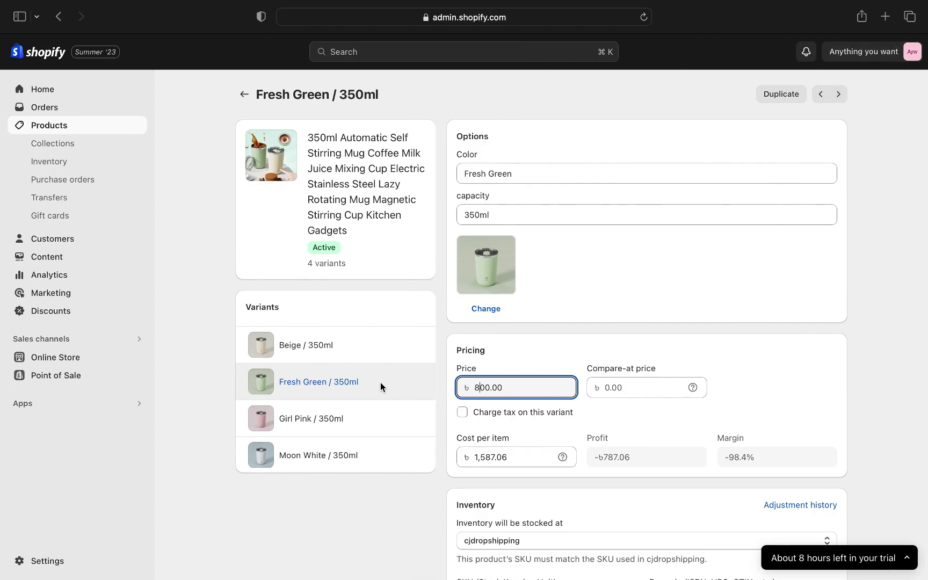
{"action": "left_click", "coordinate": [365, 422]}
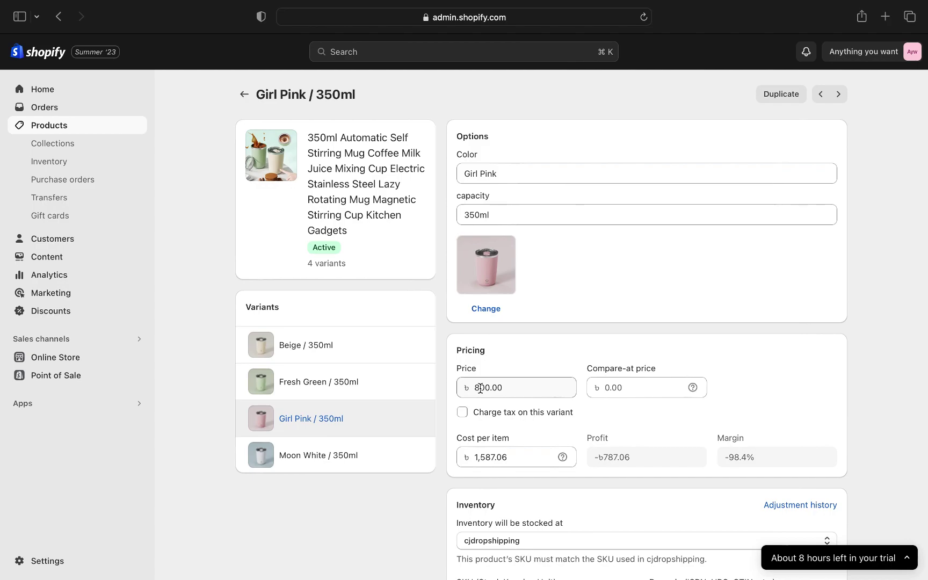
{"action": "left_click", "coordinate": [480, 388]}
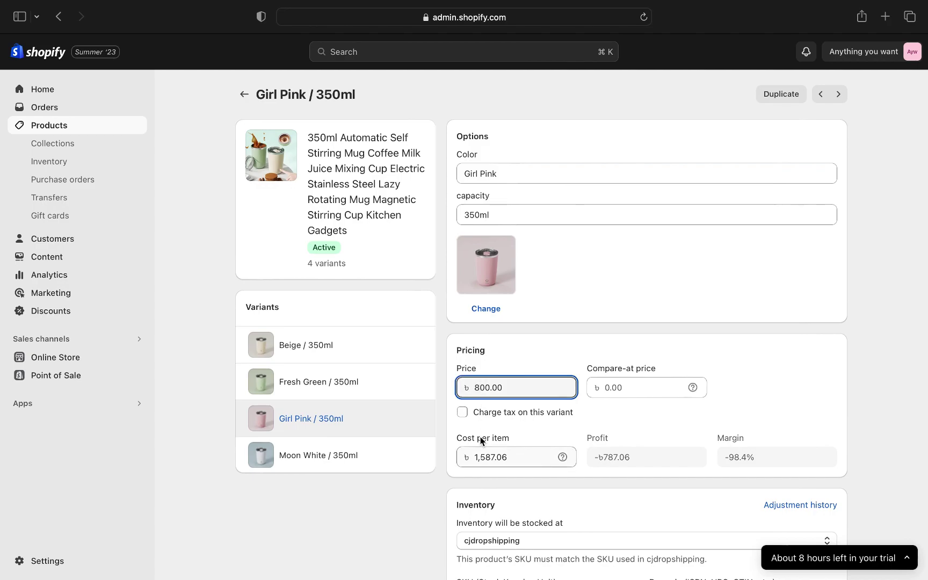
{"action": "key", "text": "BackSpace"}
{"action": "type", "text": "9"}
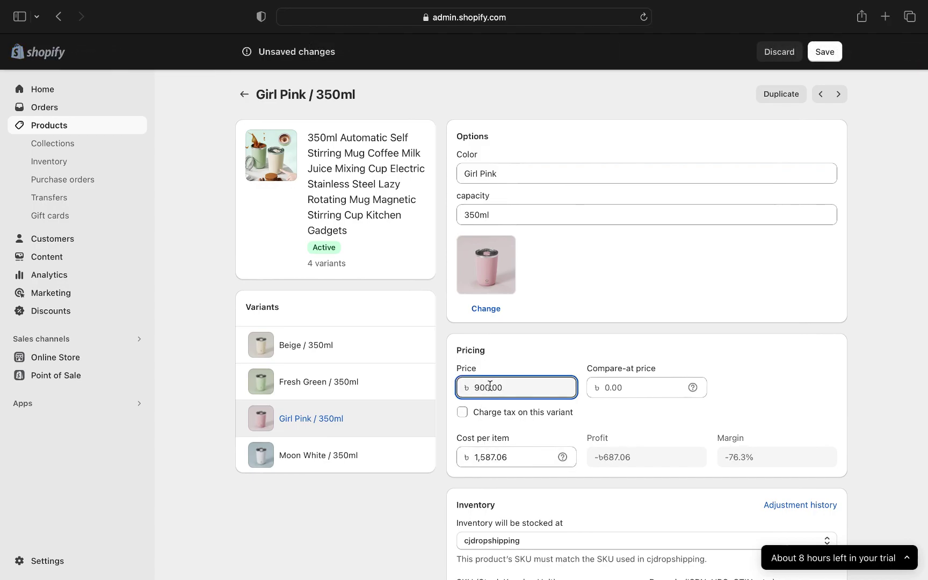
{"action": "left_click", "coordinate": [823, 55]}
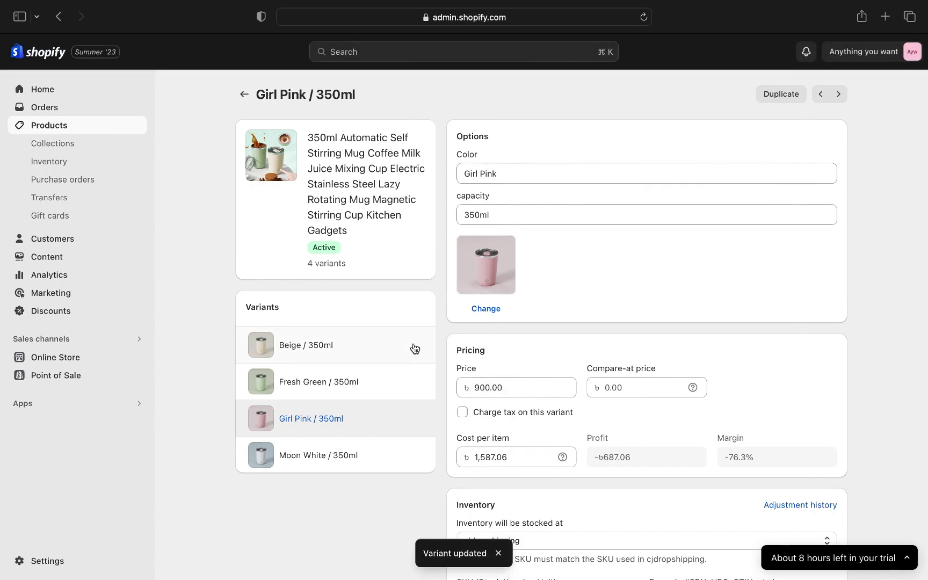
Check Moon White's 750.00 price, then view the live store from Online Store > Themes
{"action": "left_click", "coordinate": [318, 456]}
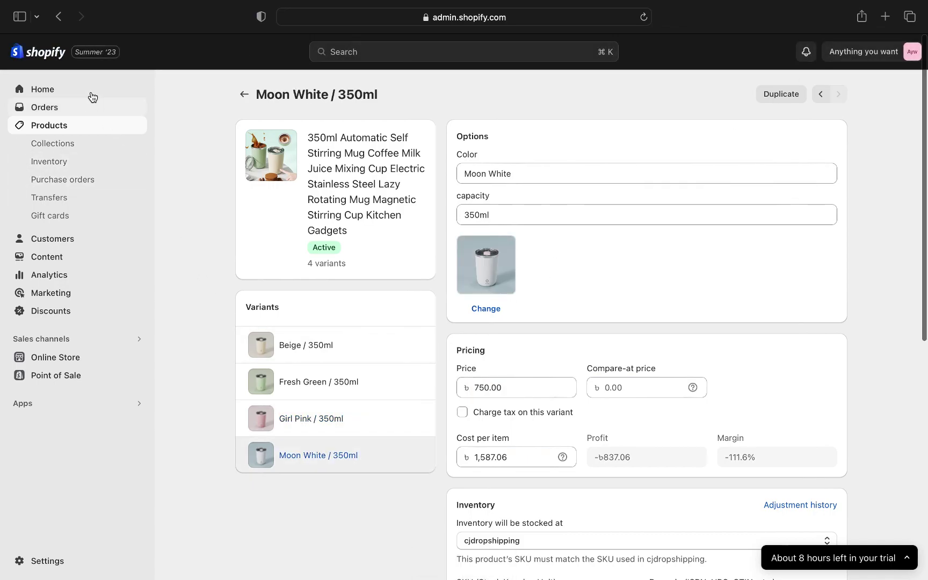
{"action": "left_click", "coordinate": [65, 358]}
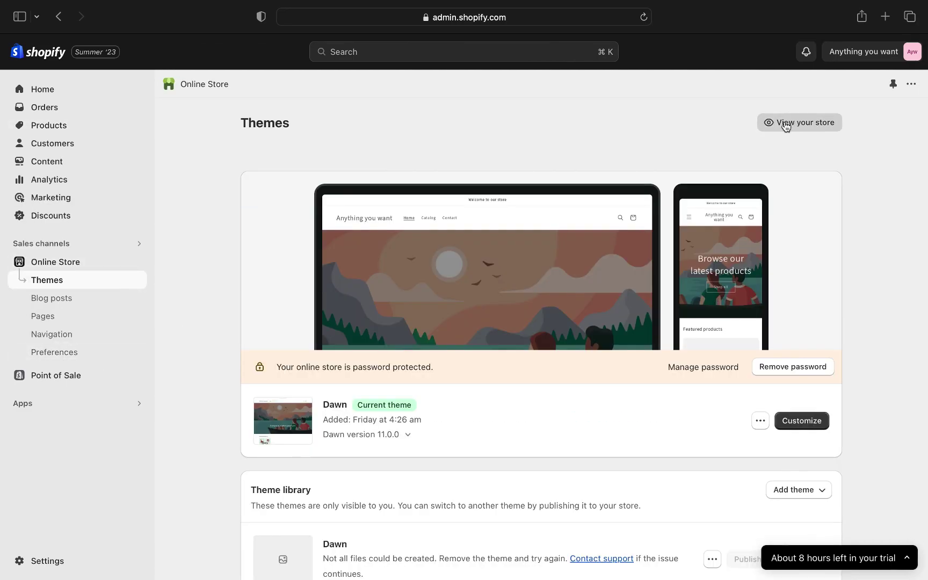
{"action": "left_click", "coordinate": [794, 121]}
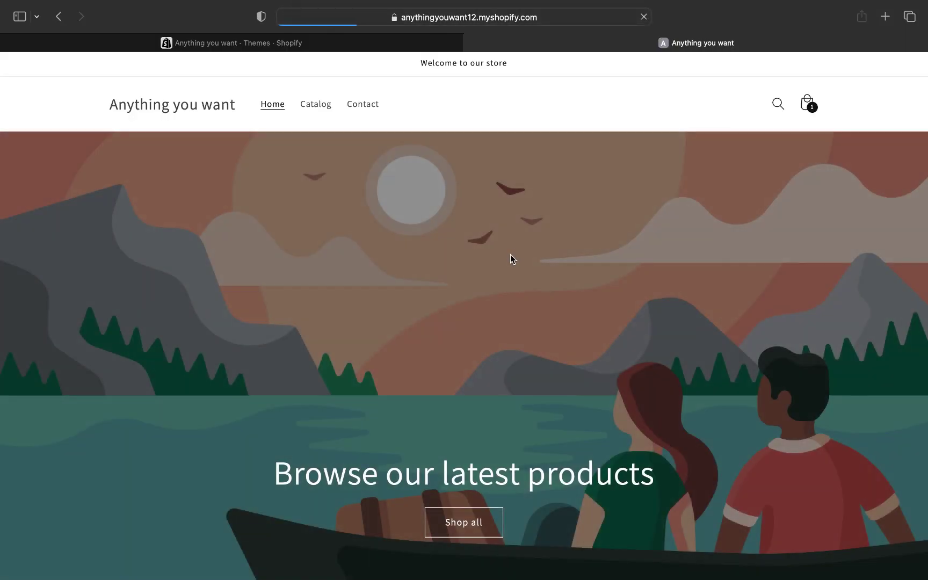
{"action": "scroll", "coordinate": [511, 254], "scroll_direction": "down", "scroll_amount": 10}
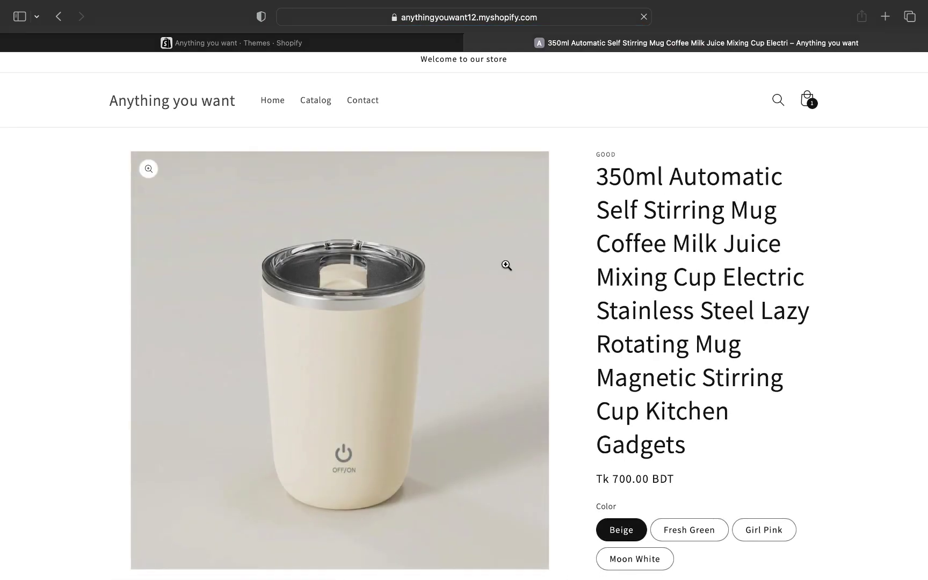
{"action": "scroll", "coordinate": [584, 296], "scroll_direction": "down", "scroll_amount": 5}
{"action": "scroll", "coordinate": [583, 263], "scroll_direction": "up", "scroll_amount": 3}
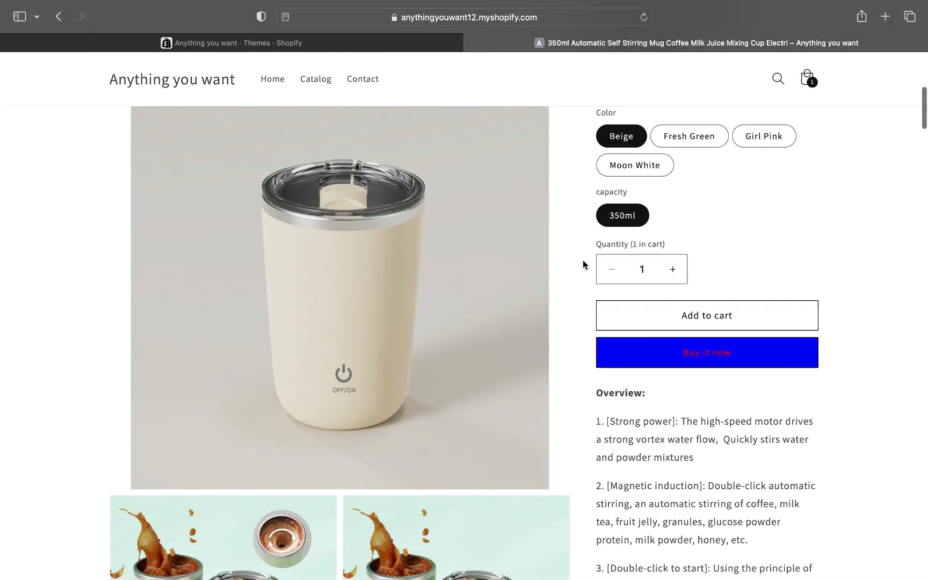
{"action": "scroll", "coordinate": [585, 285], "scroll_direction": "up", "scroll_amount": 4}
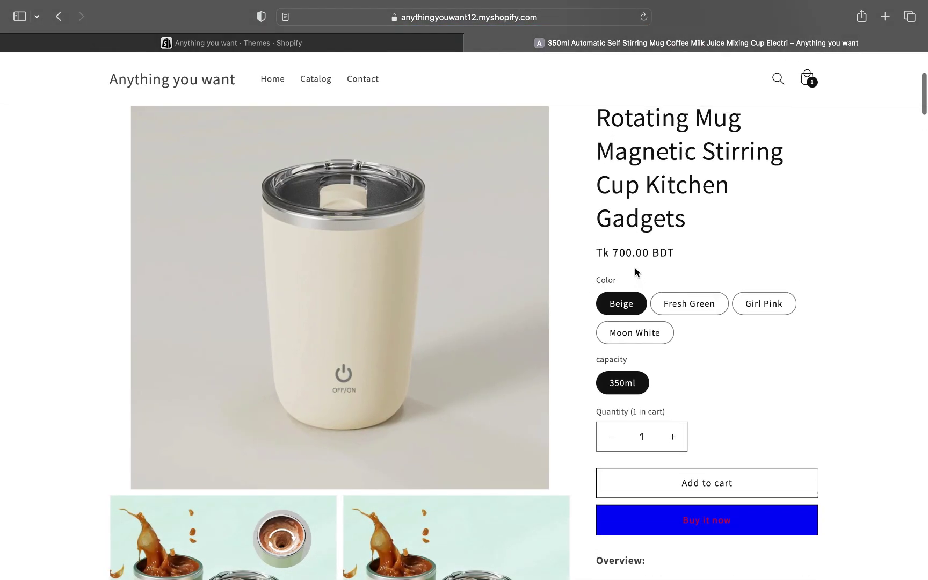
Highlight the Beige mug's Tk 700.00 BDT price on the storefront product page
{"action": "left_click_drag", "start_coordinate": [616, 252], "coordinate": [642, 253]}
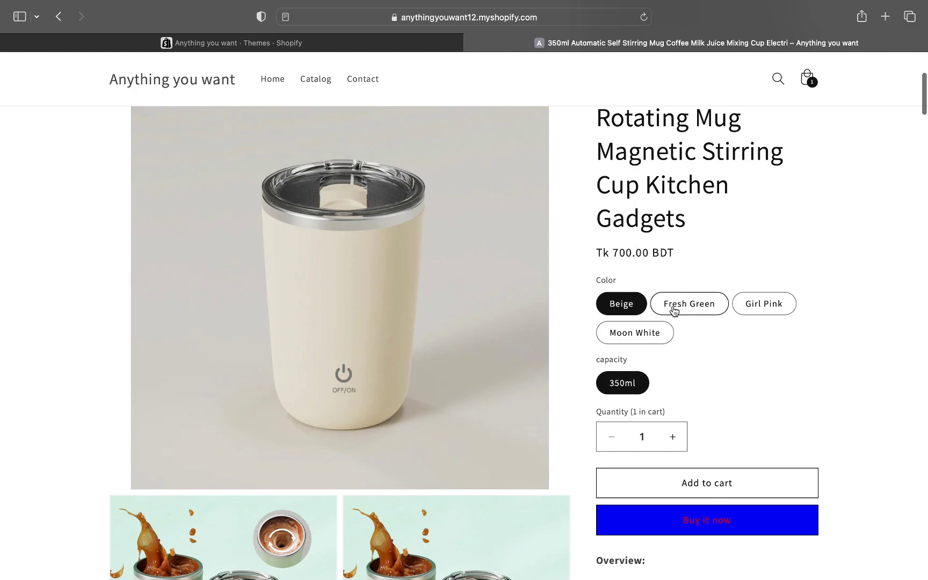